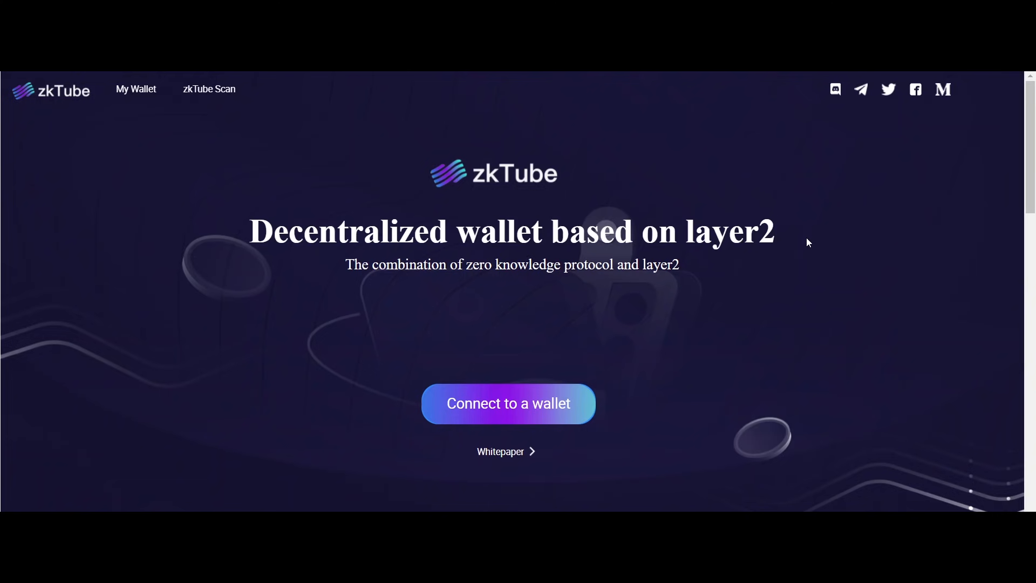
scroll(826, 264, "down", 6)
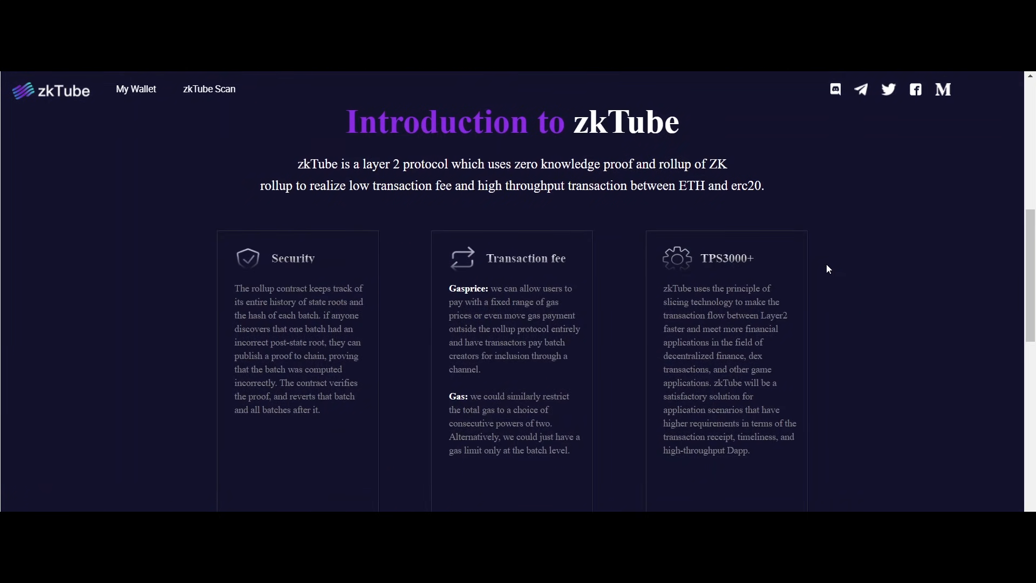
scroll(827, 264, "down", 2)
scroll(826, 264, "down", 3)
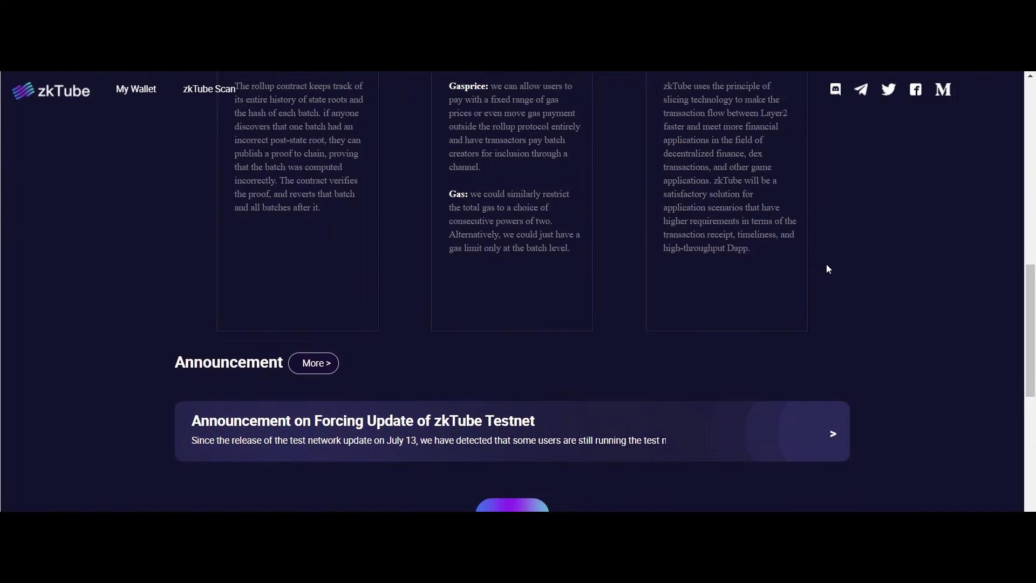
scroll(826, 264, "down", 2)
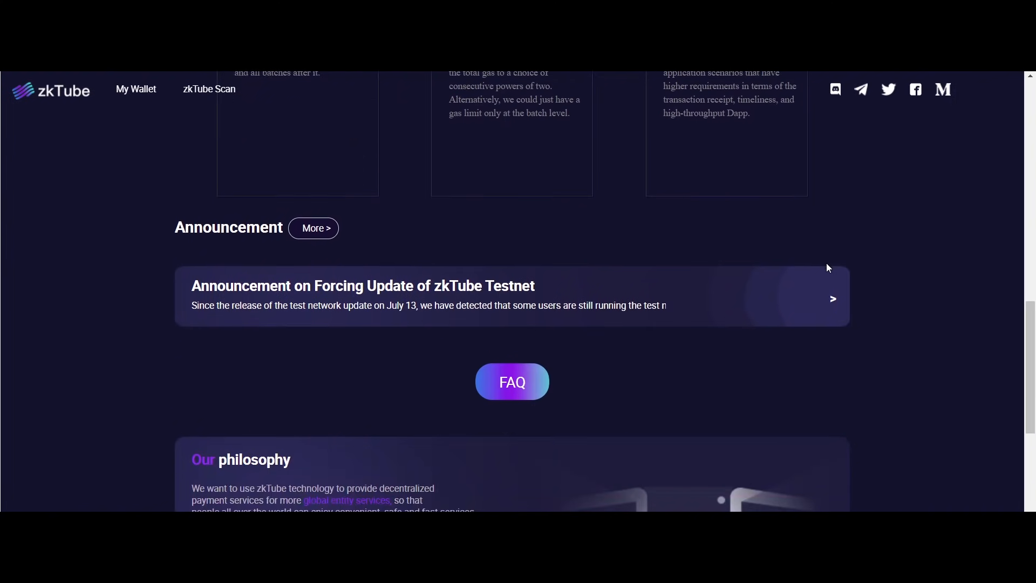
scroll(826, 263, "down", 2)
scroll(826, 263, "down", 2)
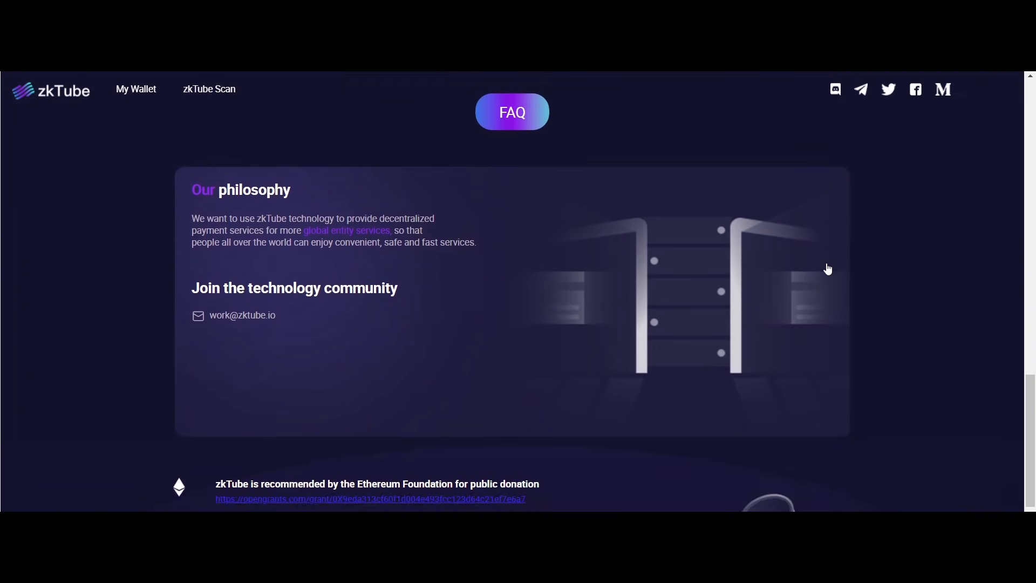
scroll(827, 263, "down", 2)
scroll(826, 263, "up", 2)
scroll(827, 264, "up", 4)
scroll(826, 263, "up", 3)
scroll(827, 263, "up", 2)
scroll(827, 263, "up", 2)
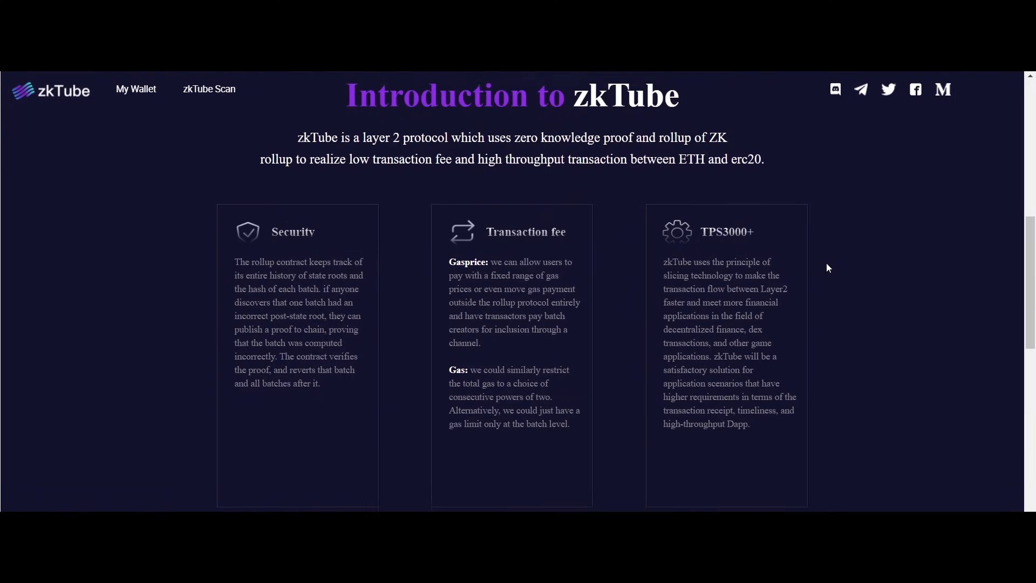
scroll(827, 264, "up", 1)
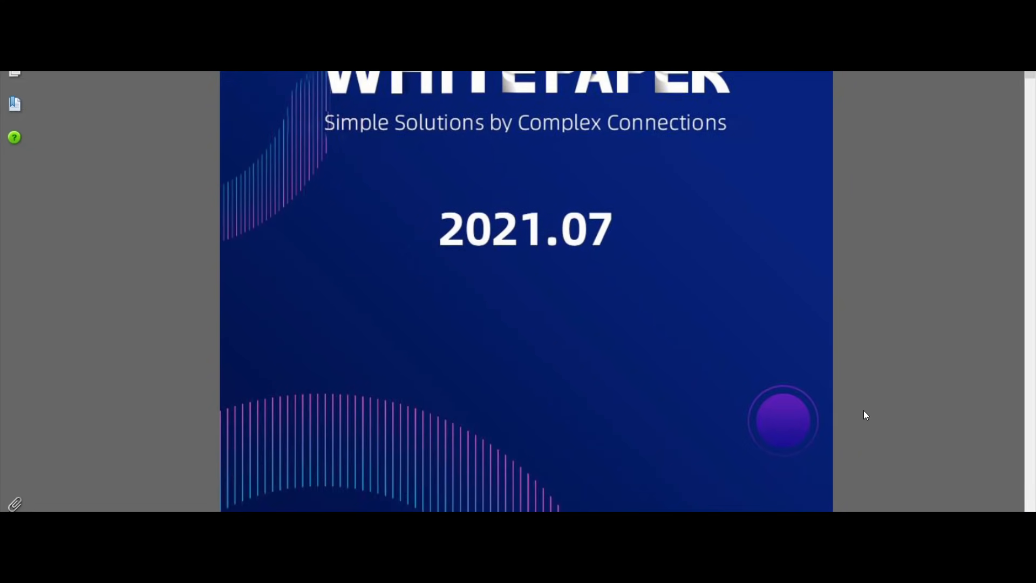
scroll(864, 411, "down", 4)
scroll(864, 411, "down", 1)
scroll(863, 411, "down", 3)
scroll(864, 411, "down", 2)
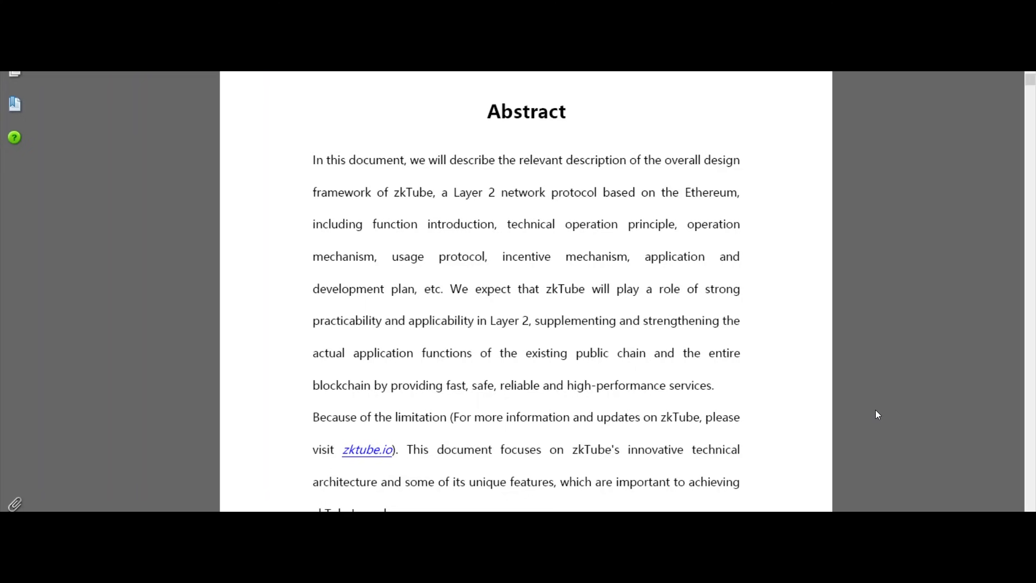
scroll(875, 409, "down", 5)
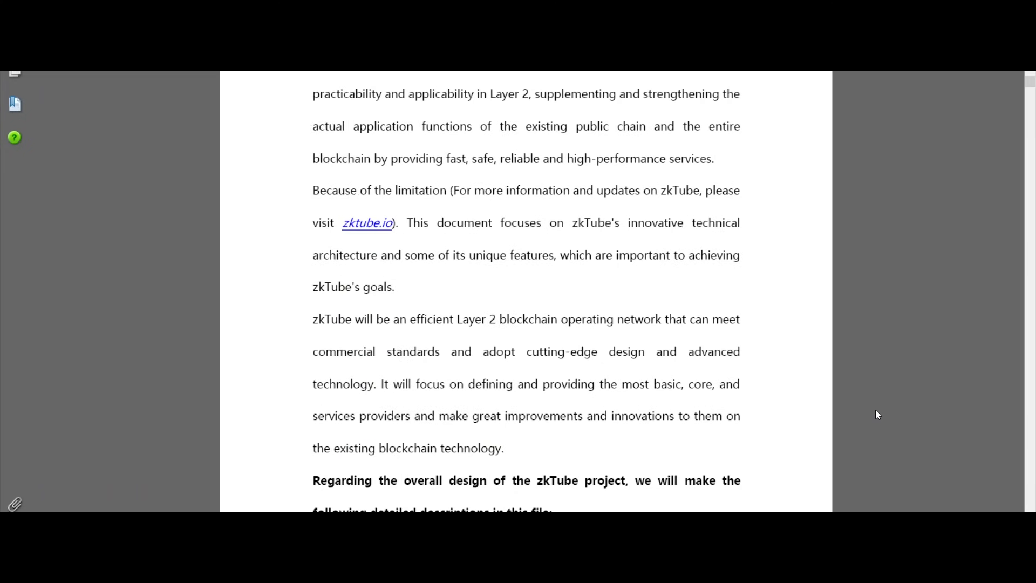
scroll(875, 410, "down", 3)
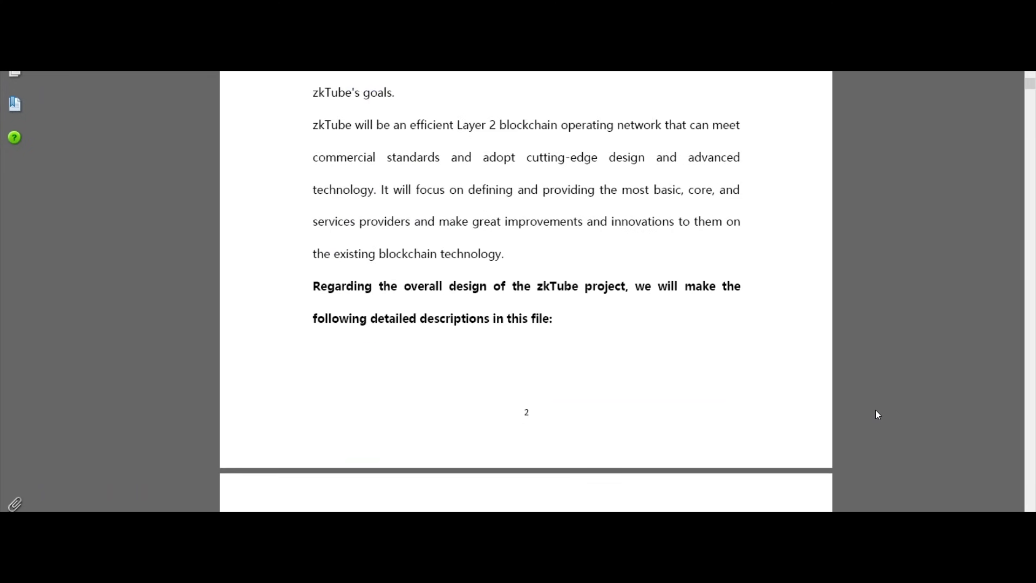
scroll(875, 410, "down", 5)
scroll(875, 409, "down", 5)
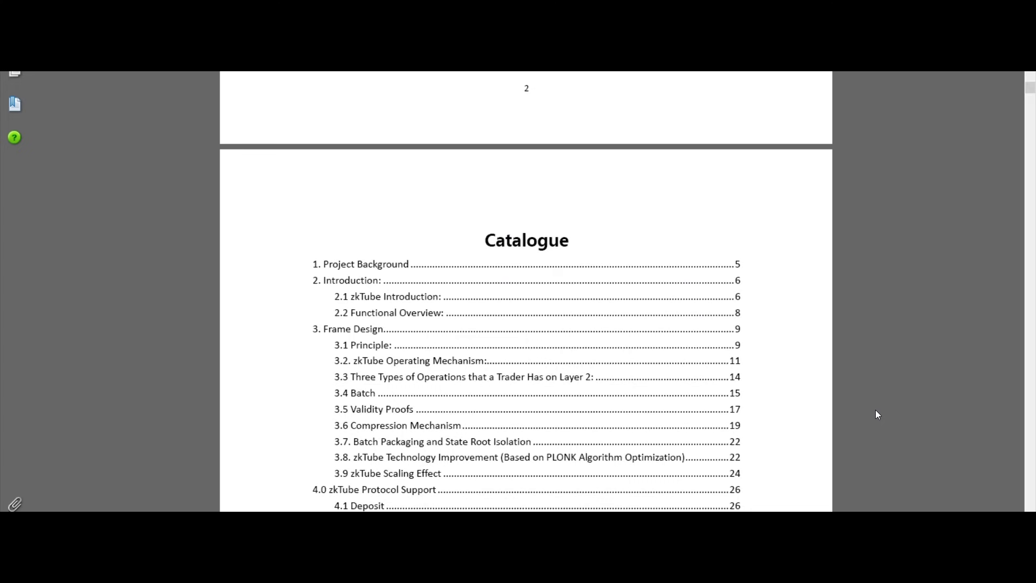
scroll(876, 410, "down", 5)
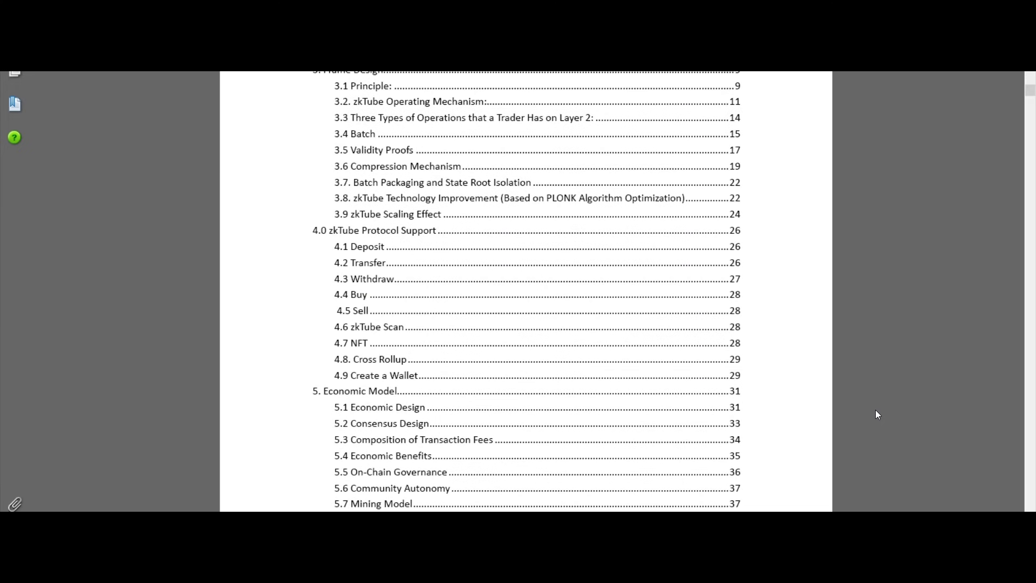
scroll(874, 410, "down", 4)
scroll(875, 410, "down", 3)
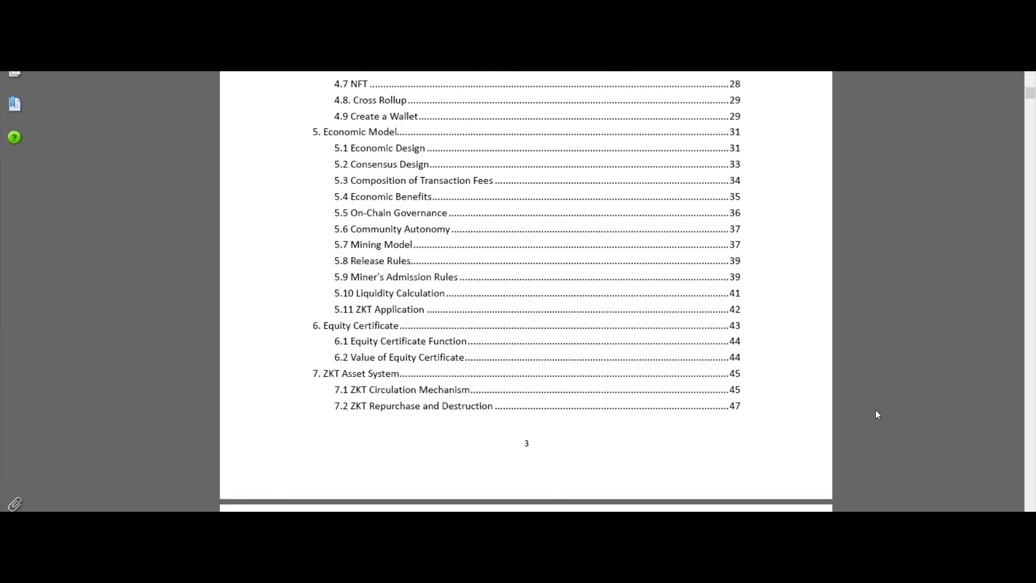
scroll(875, 409, "down", 4)
scroll(875, 410, "down", 4)
scroll(875, 409, "down", 4)
scroll(875, 410, "down", 4)
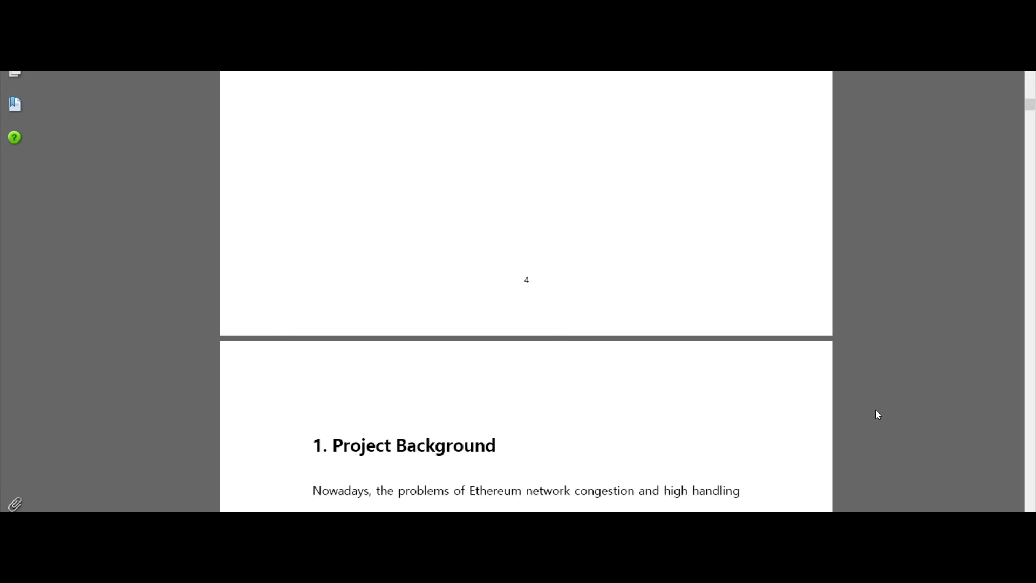
scroll(875, 409, "down", 3)
scroll(875, 410, "down", 1)
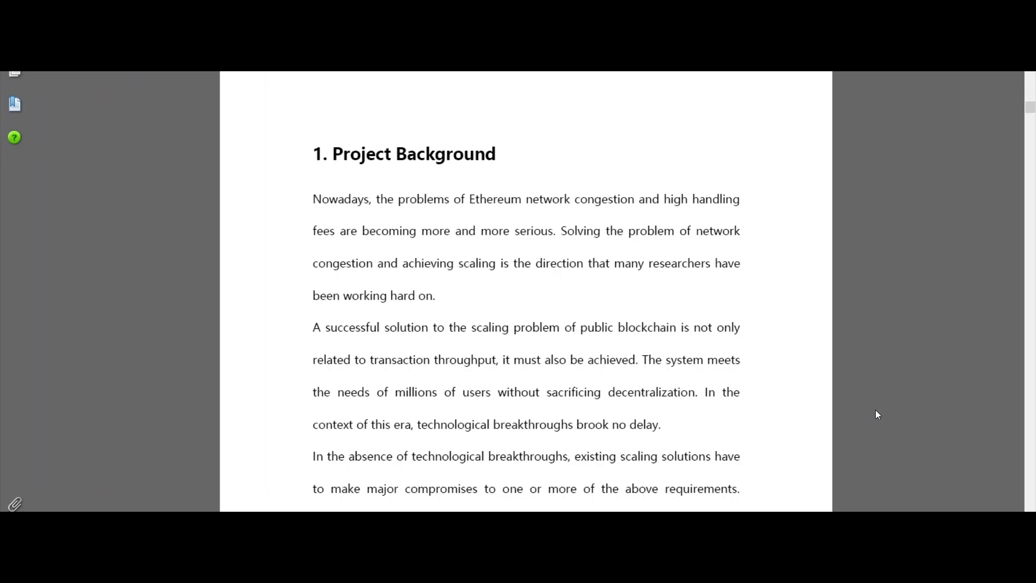
scroll(876, 410, "down", 1)
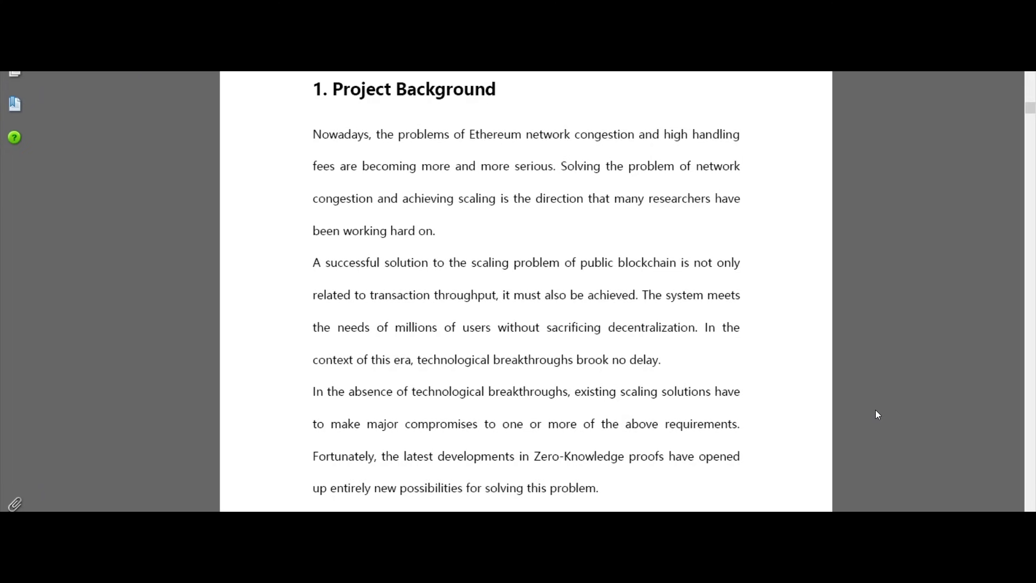
scroll(874, 410, "down", 2)
scroll(875, 410, "down", 1)
scroll(875, 410, "down", 2)
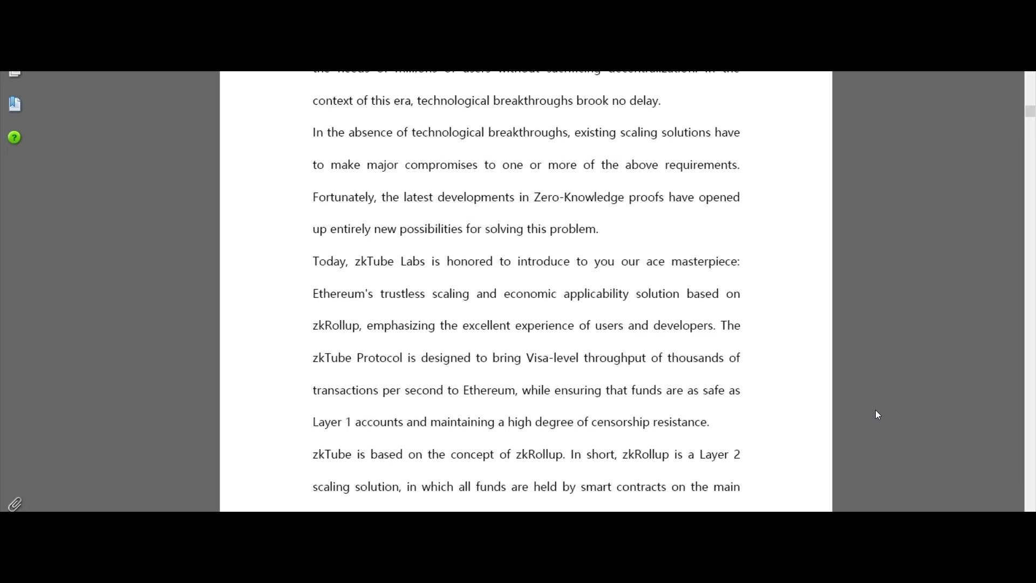
scroll(876, 410, "down", 2)
scroll(874, 410, "down", 1)
scroll(875, 410, "down", 3)
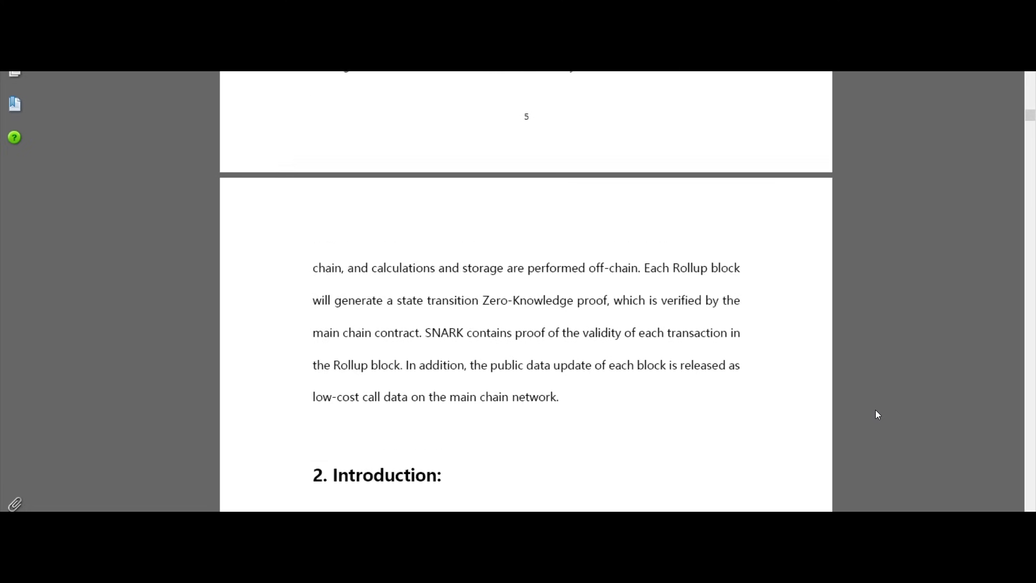
scroll(875, 410, "down", 1)
scroll(875, 410, "down", 1)
scroll(875, 410, "down", 2)
scroll(875, 409, "down", 1)
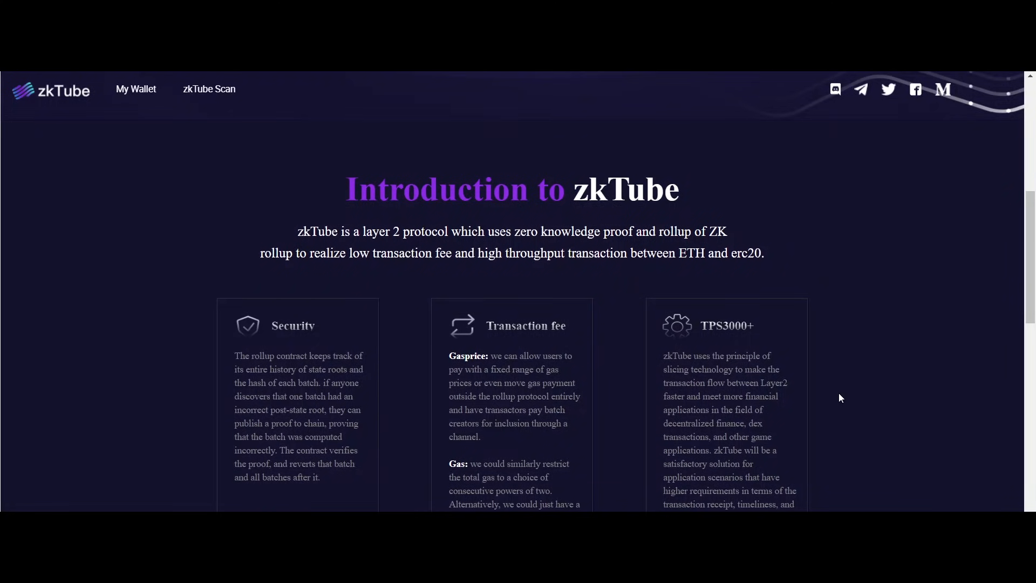
scroll(838, 393, "down", 1)
scroll(839, 392, "down", 1)
scroll(838, 393, "down", 1)
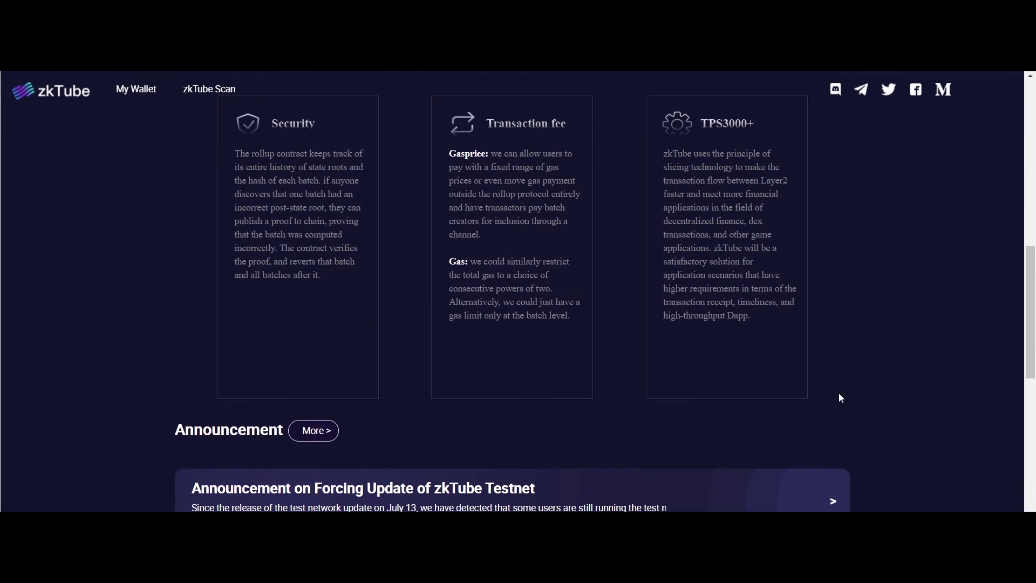
scroll(839, 393, "up", 3)
scroll(839, 393, "up", 1)
scroll(839, 392, "up", 1)
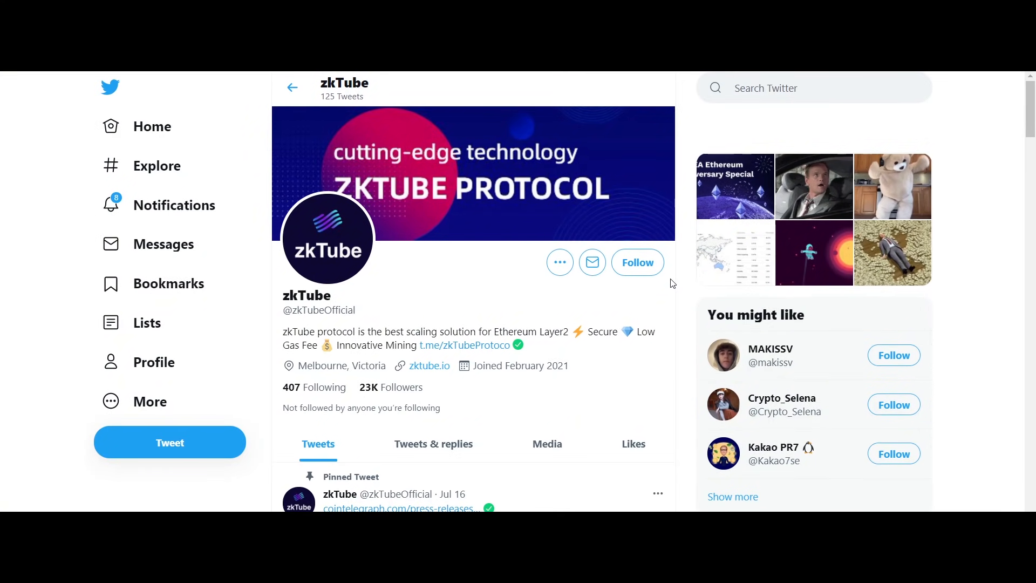
scroll(672, 283, "down", 3)
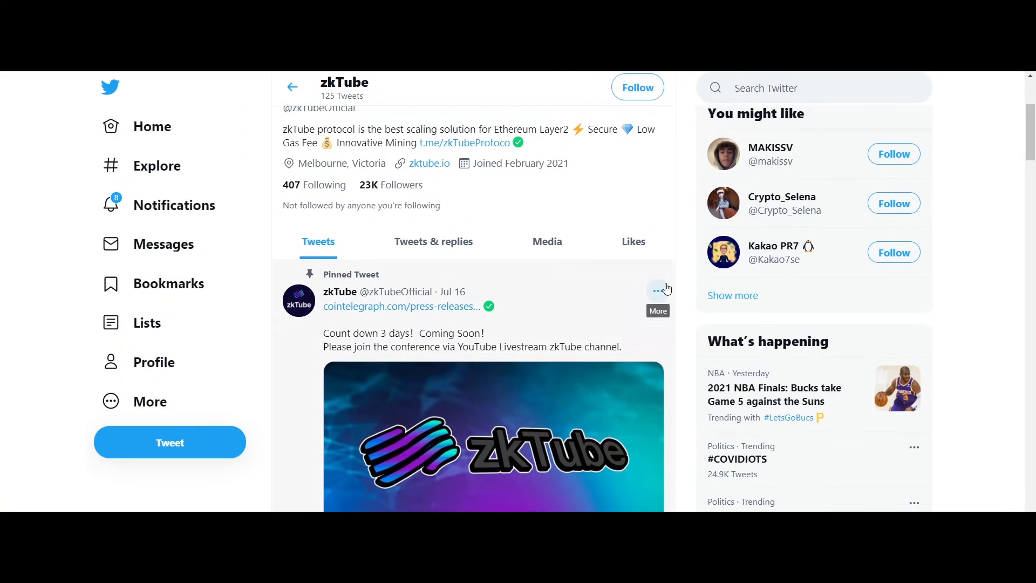
scroll(686, 320, "up", 1)
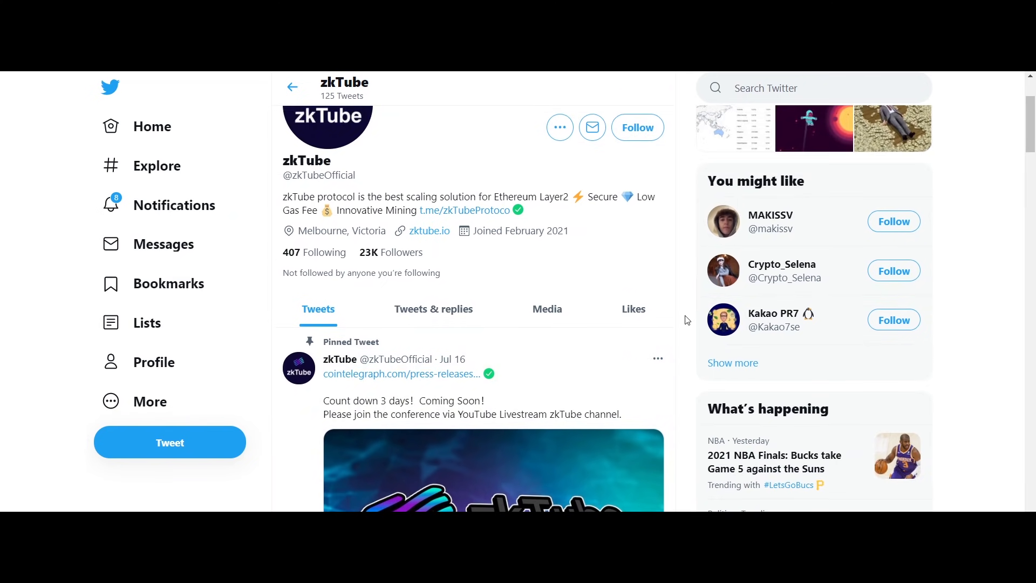
scroll(685, 320, "down", 3)
scroll(685, 320, "down", 3)
scroll(685, 320, "down", 3)
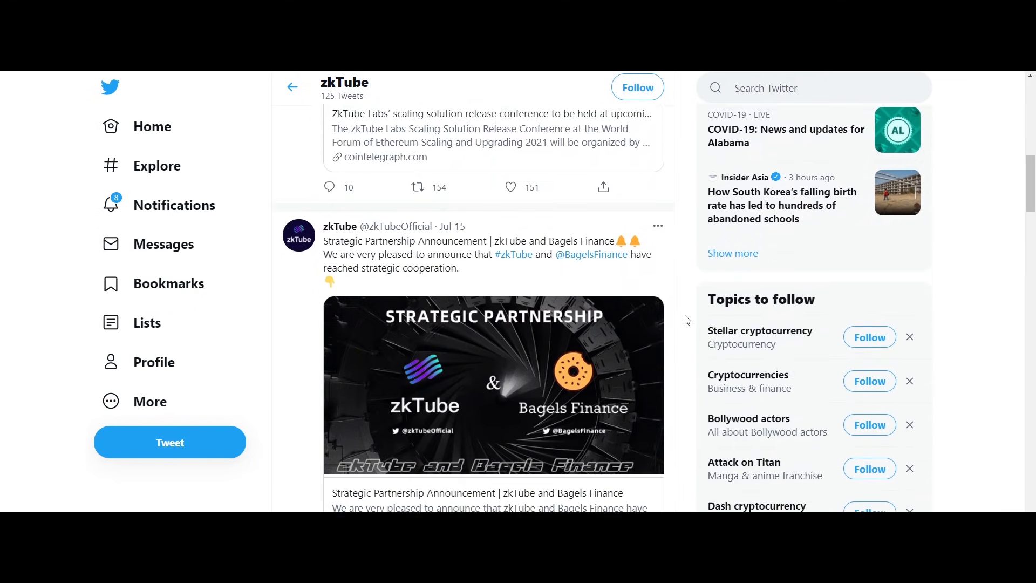
scroll(685, 320, "down", 3)
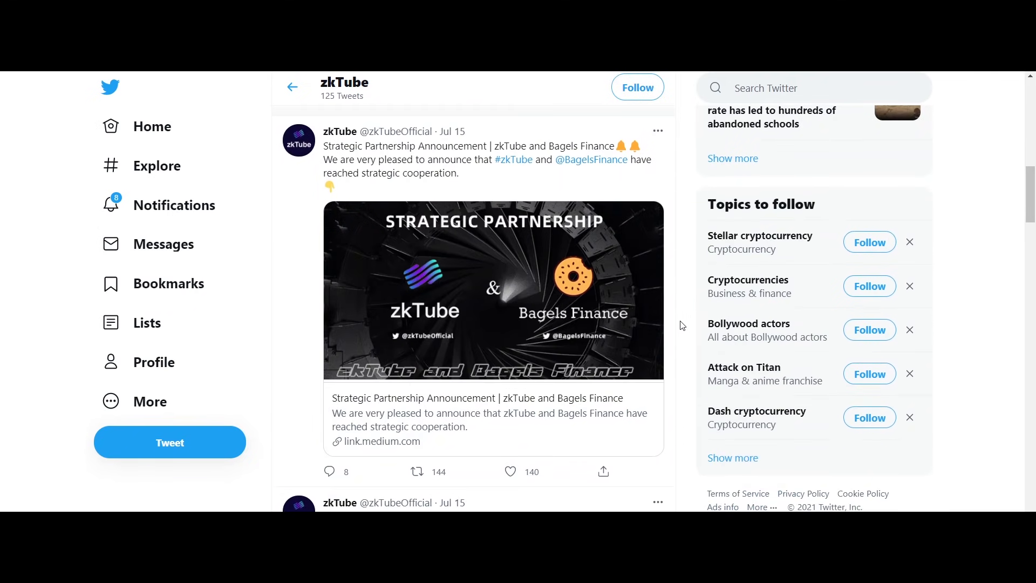
scroll(682, 325, "down", 3)
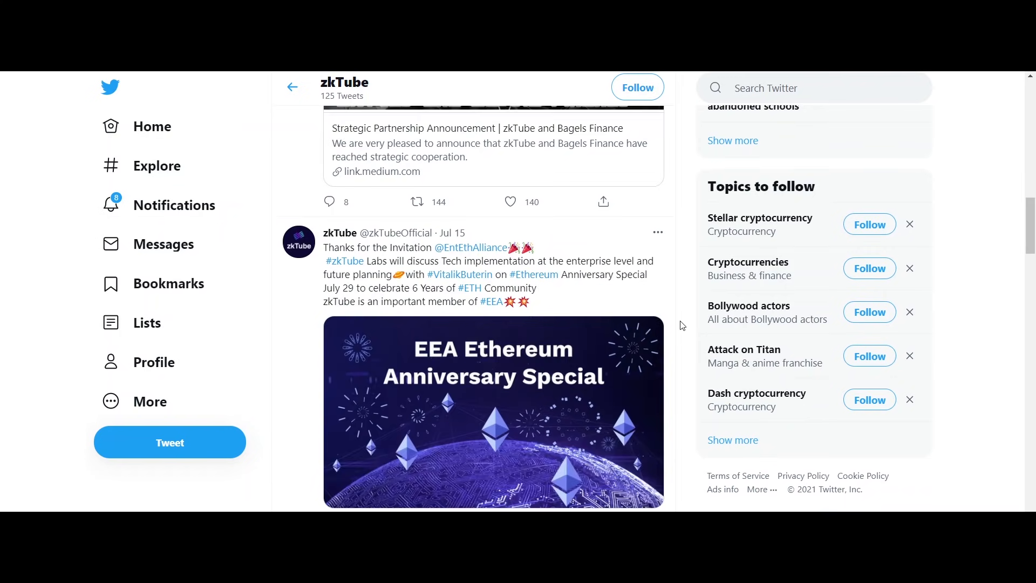
scroll(682, 326, "down", 2)
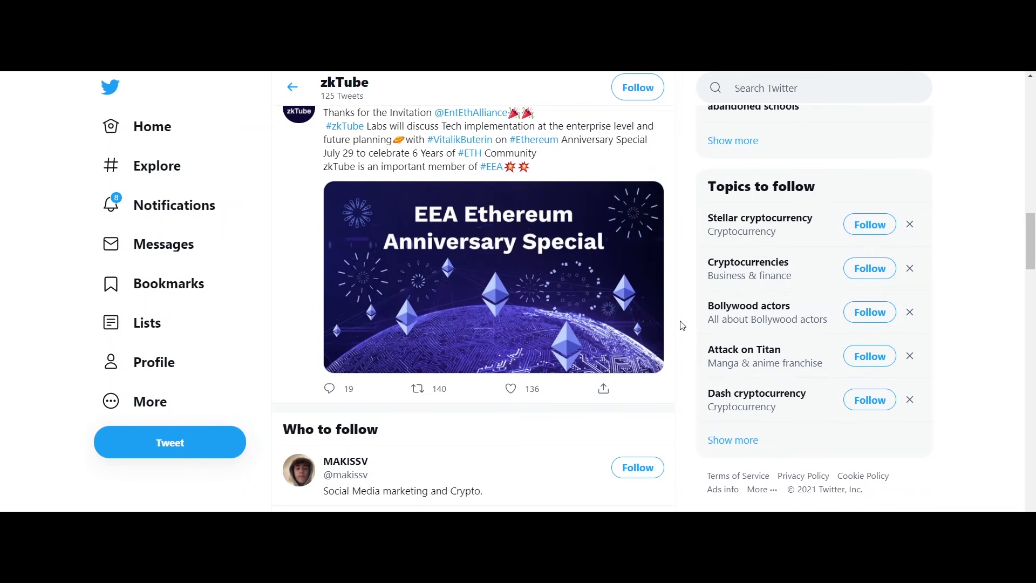
scroll(681, 326, "down", 1)
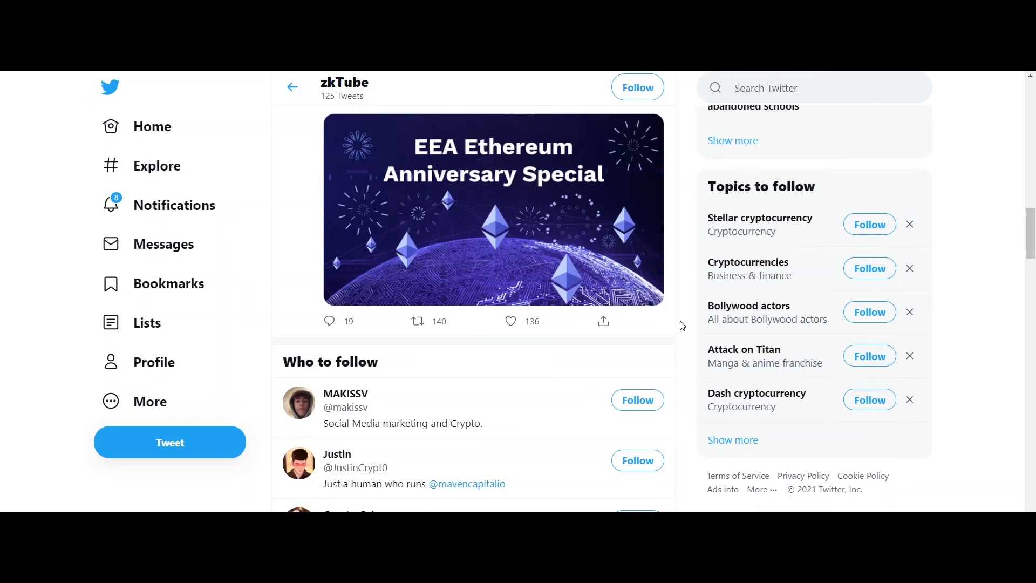
scroll(680, 326, "down", 5)
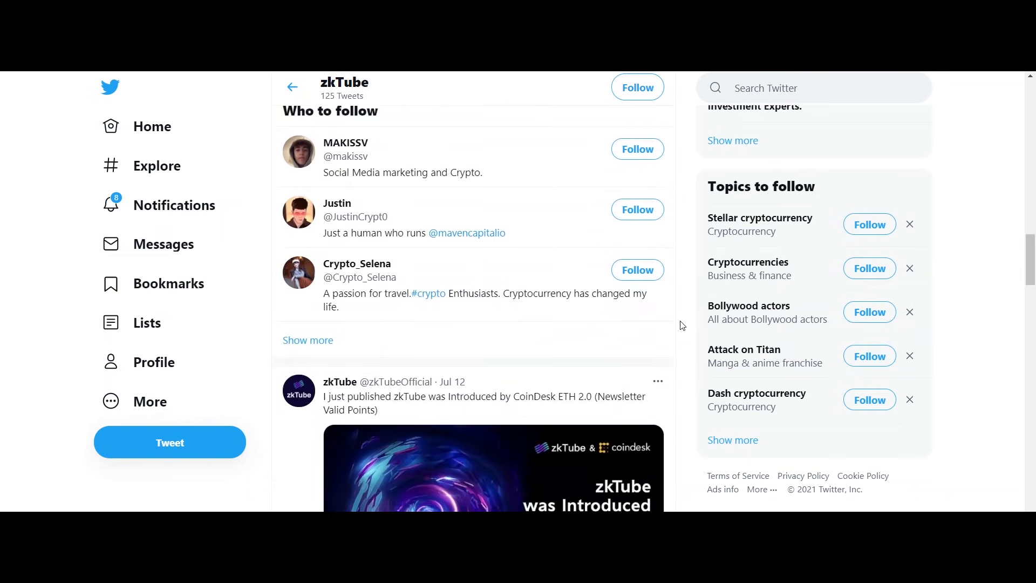
scroll(681, 326, "down", 5)
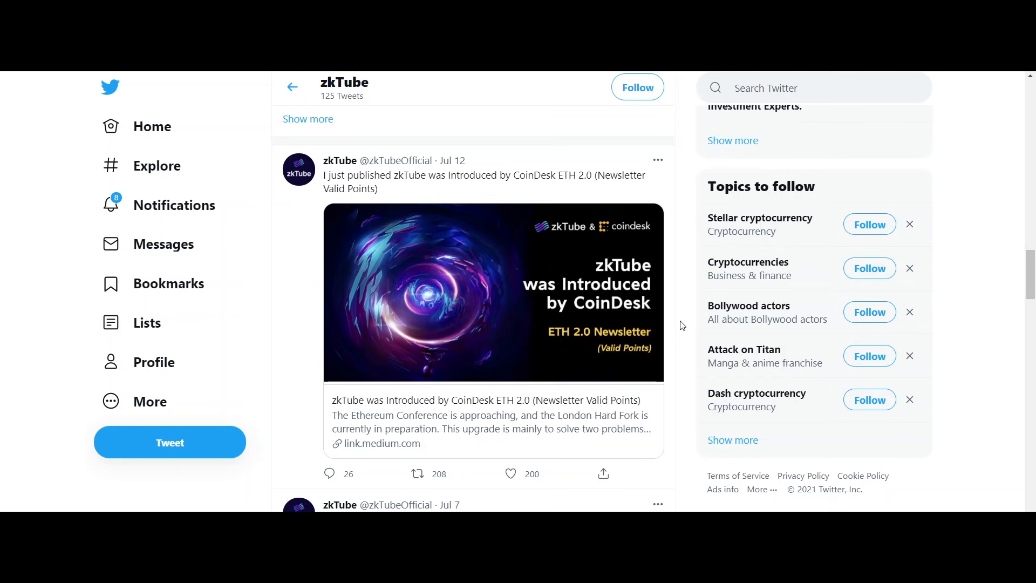
scroll(681, 325, "down", 2)
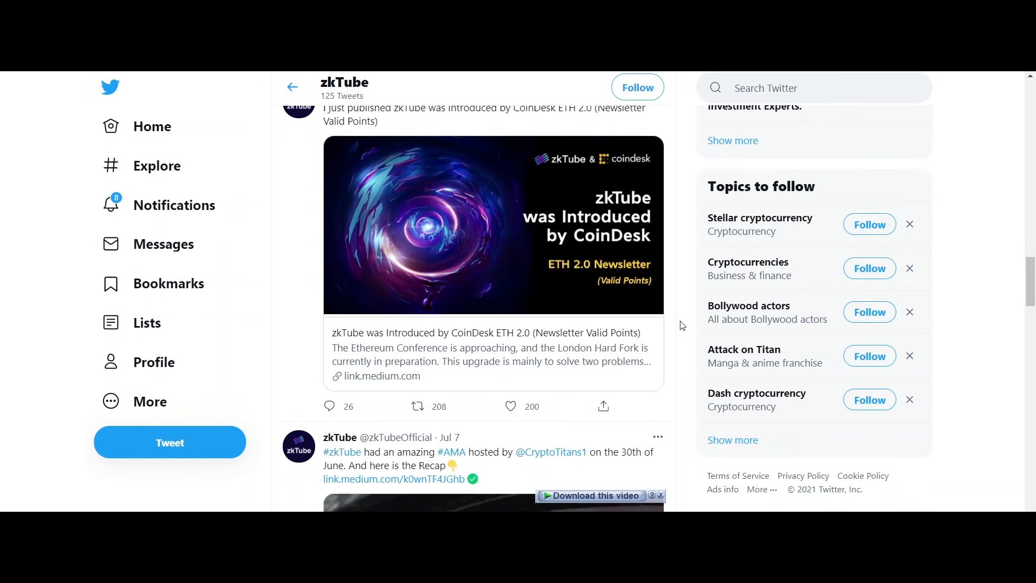
scroll(681, 326, "down", 1)
scroll(681, 325, "up", 3)
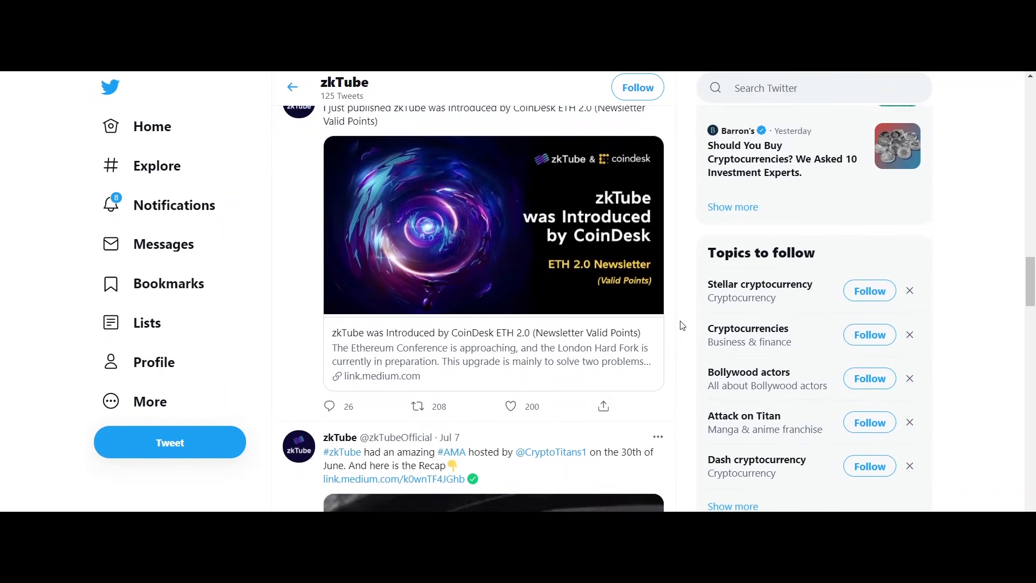
scroll(681, 326, "up", 4)
scroll(681, 326, "up", 2)
scroll(680, 326, "up", 4)
scroll(681, 325, "up", 2)
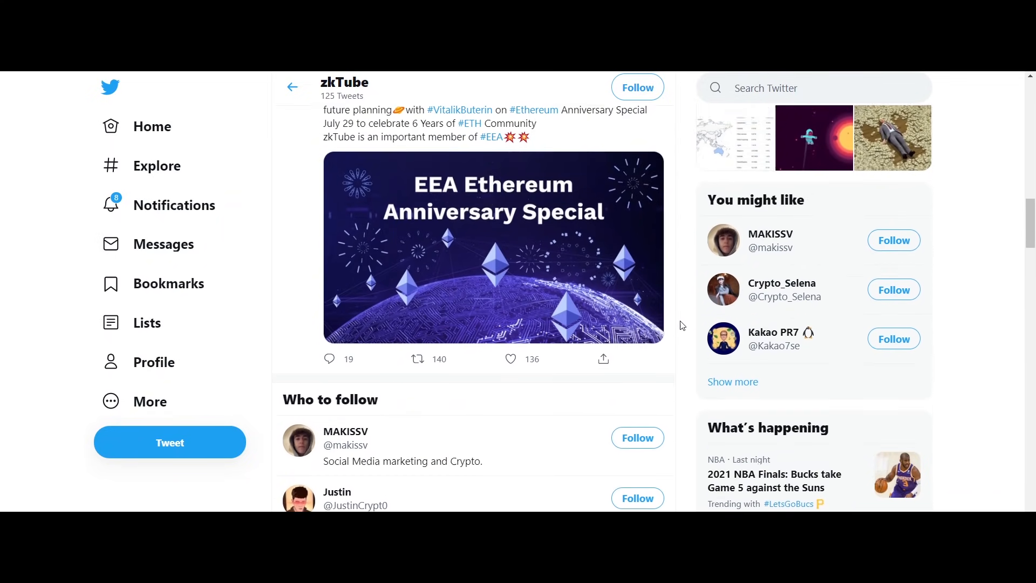
scroll(681, 325, "up", 3)
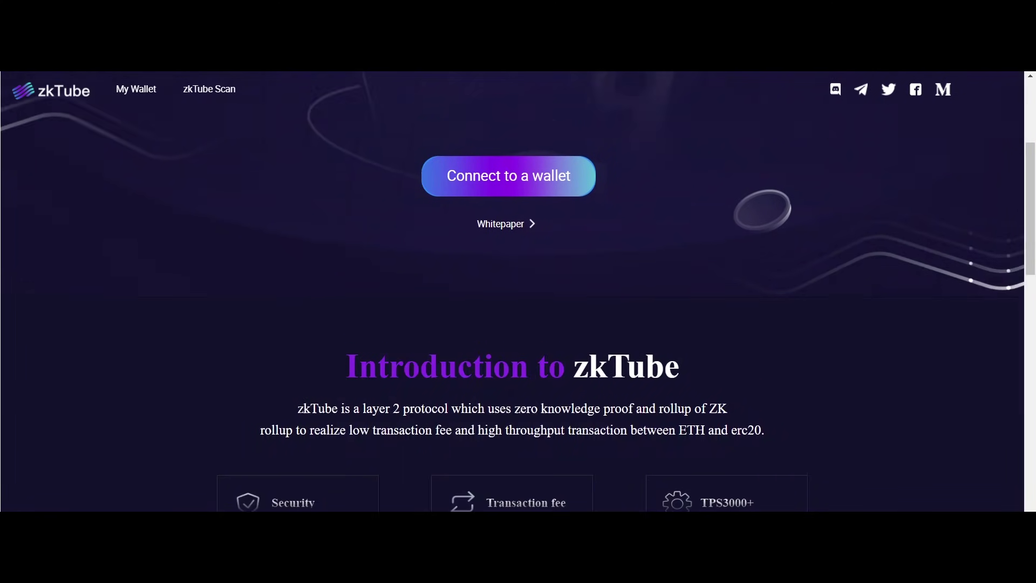
scroll(512, 394, "up", 3)
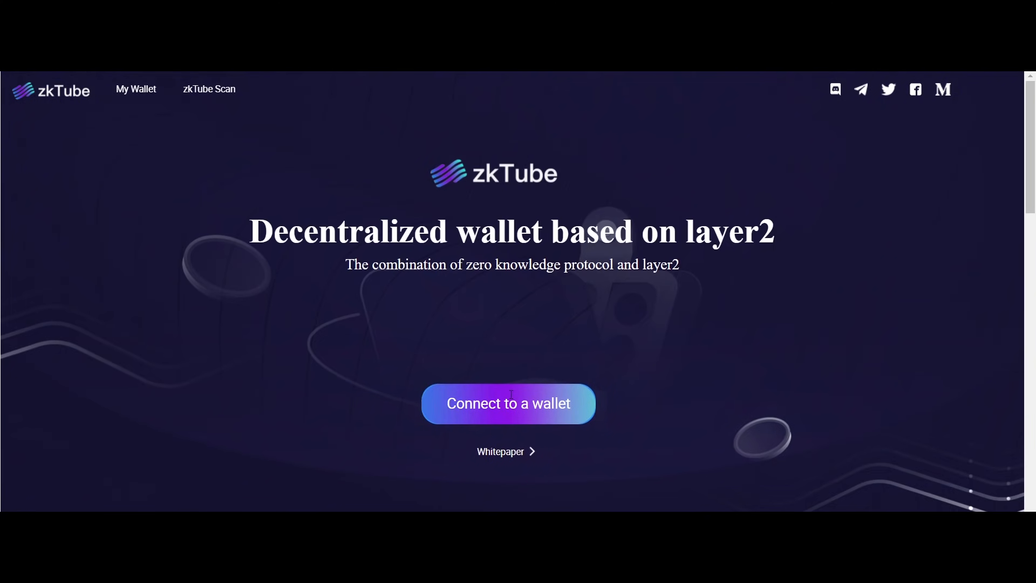